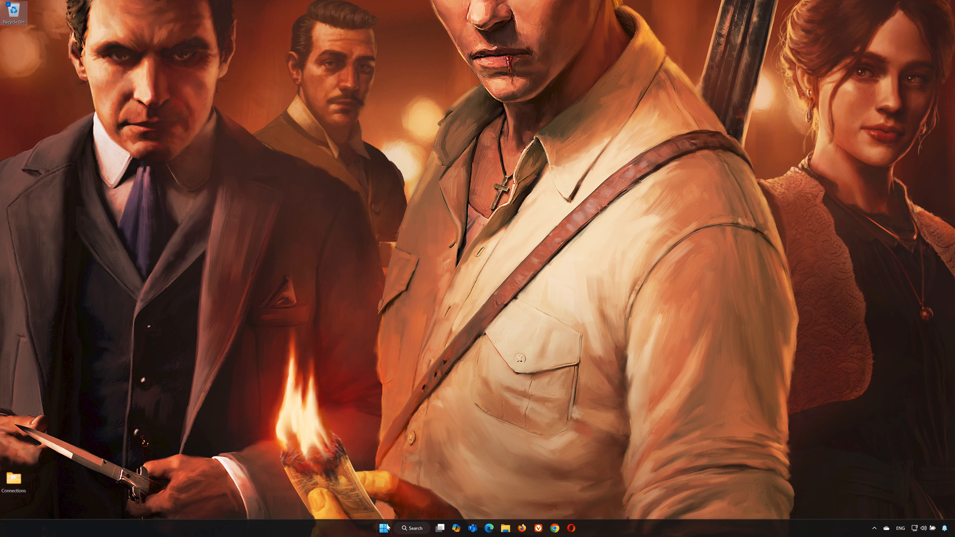
- Open Device Manager and move its window to the middle of the desktop
click(384, 528)
text(de)
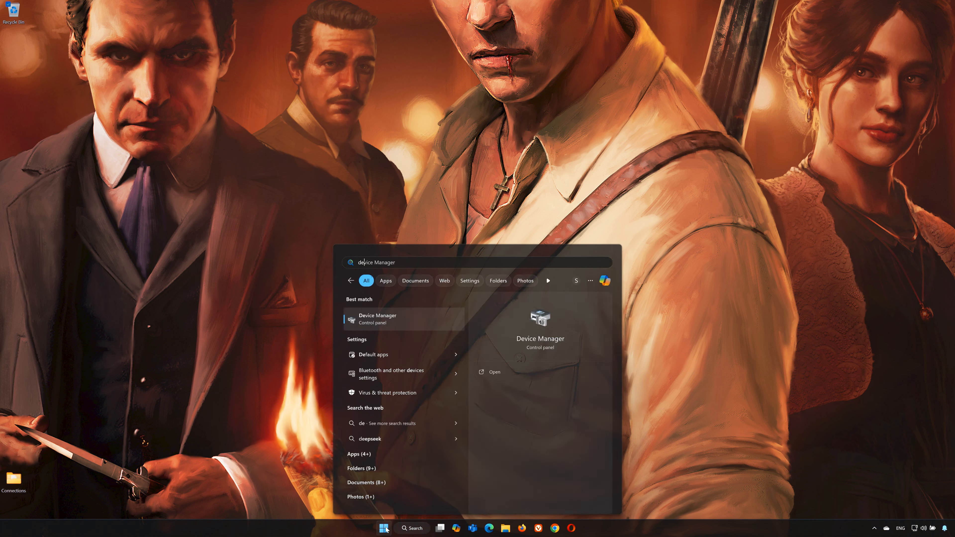
text(vice mana)
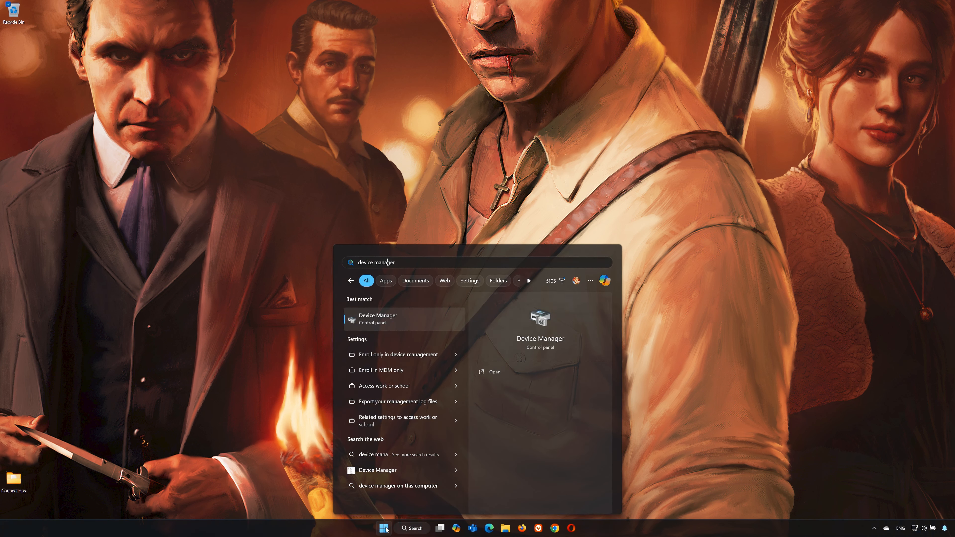
text(ger)
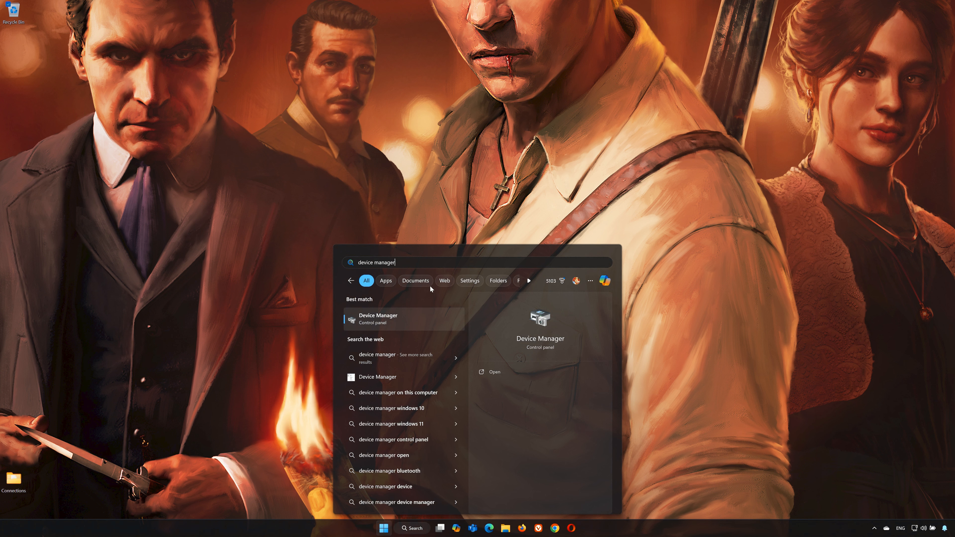
click(413, 319)
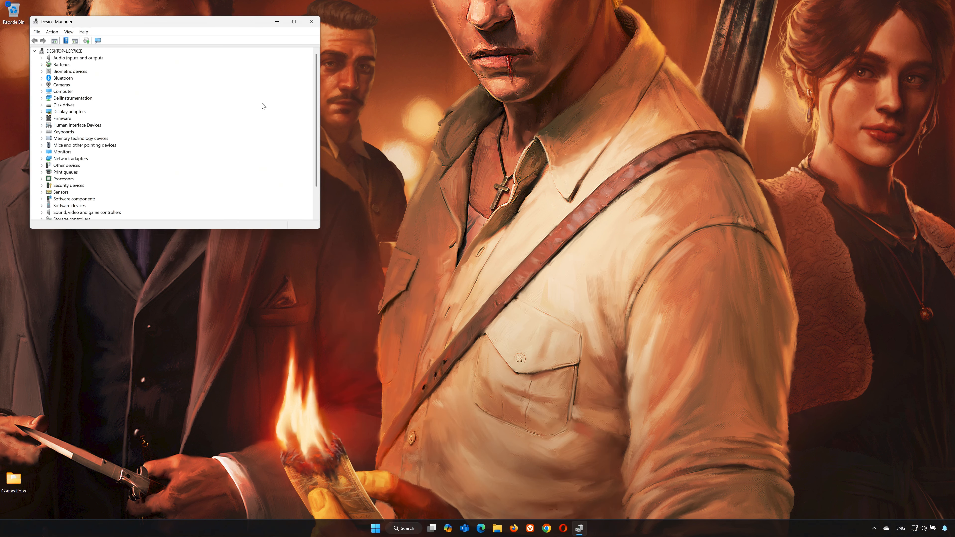
drag(223, 27, 525, 135)
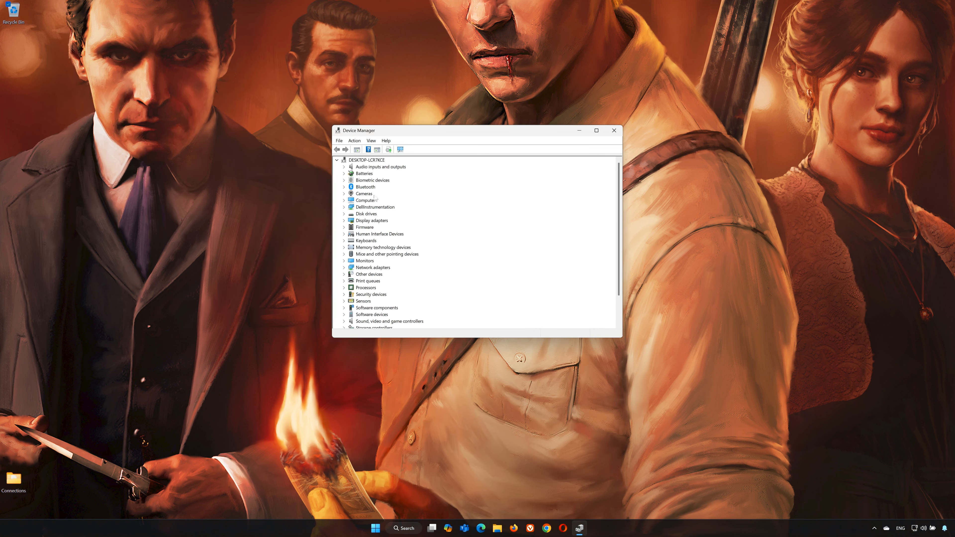
- Open the driver properties of the NVIDIA GeForce RTX 2060 with Max-Q Design display adapter
click(343, 221)
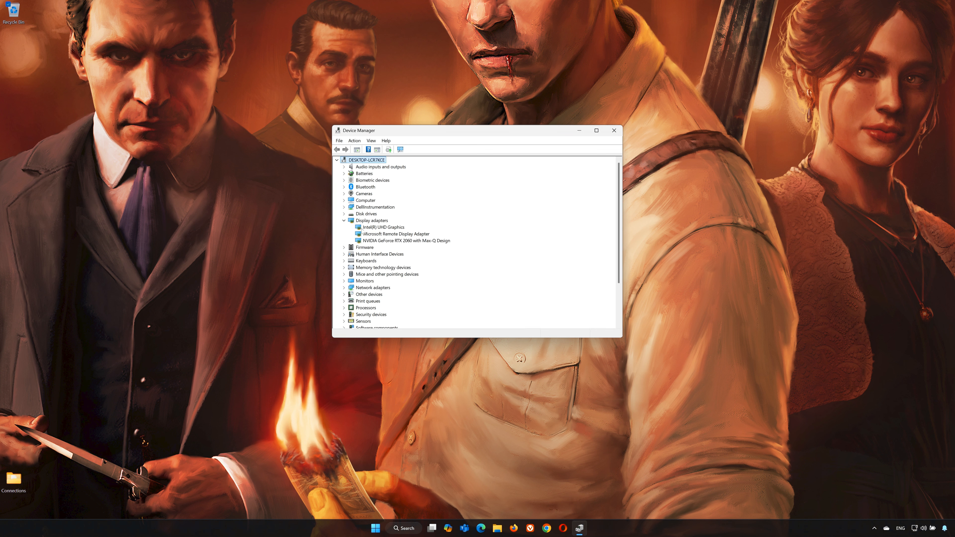
click(394, 241)
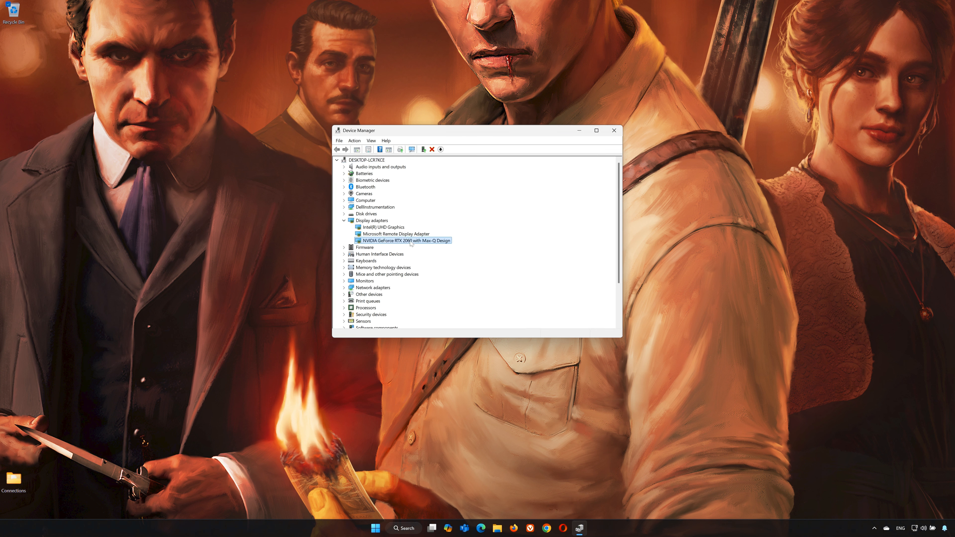
right_click(401, 243)
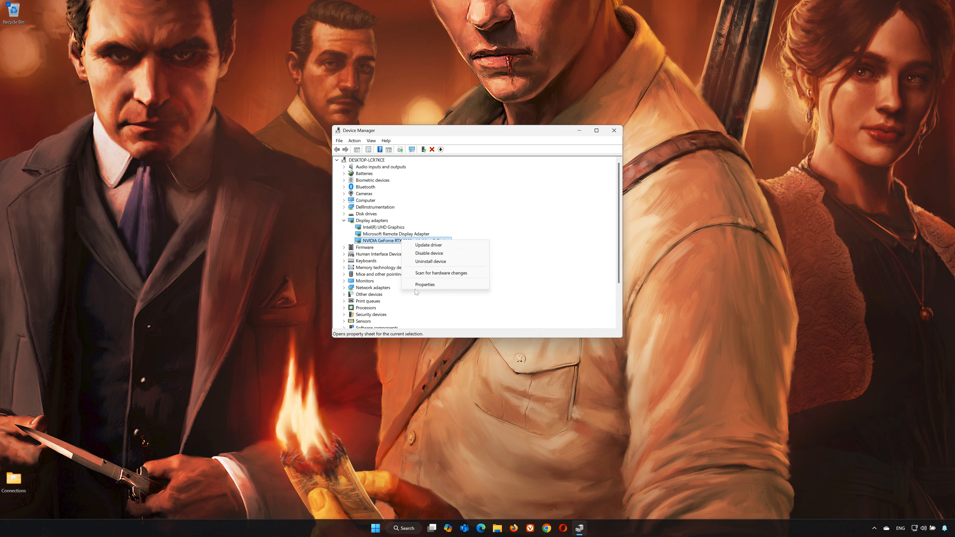
click(424, 284)
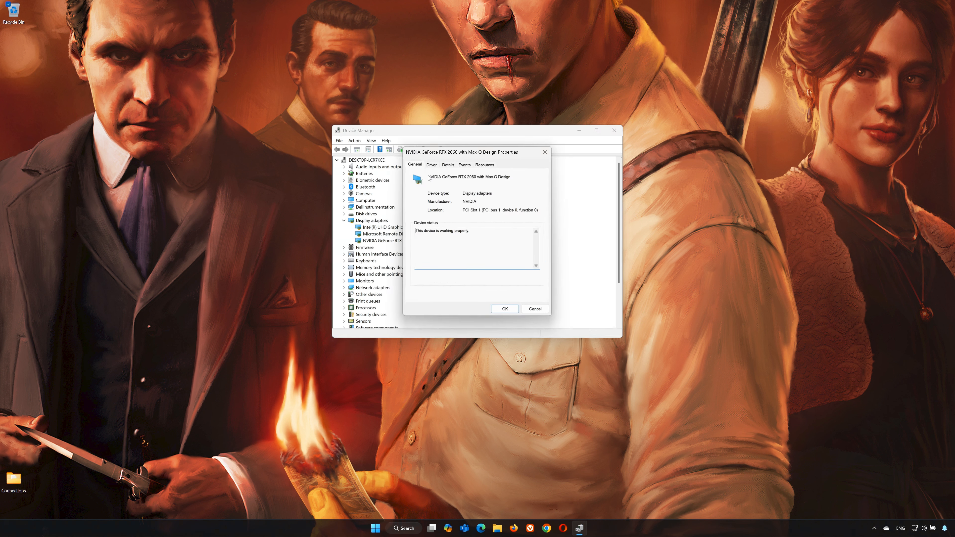
click(432, 168)
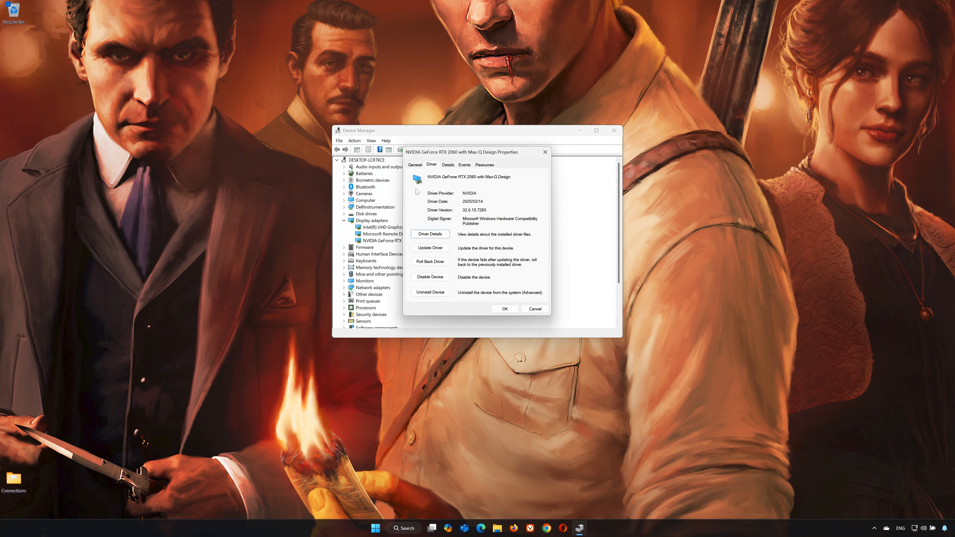
- Search automatically for an updated driver for the graphics card and check for updates through Windows Update
click(442, 249)
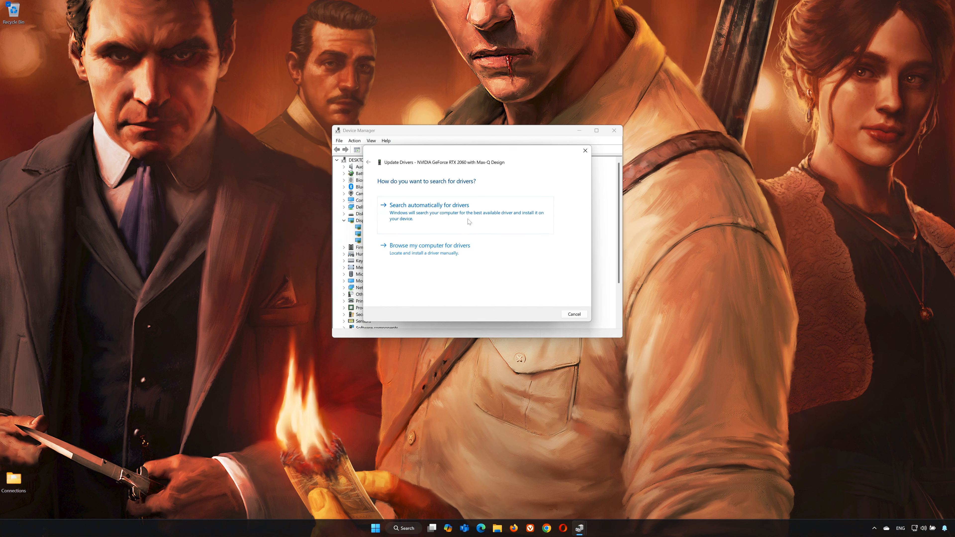
click(447, 219)
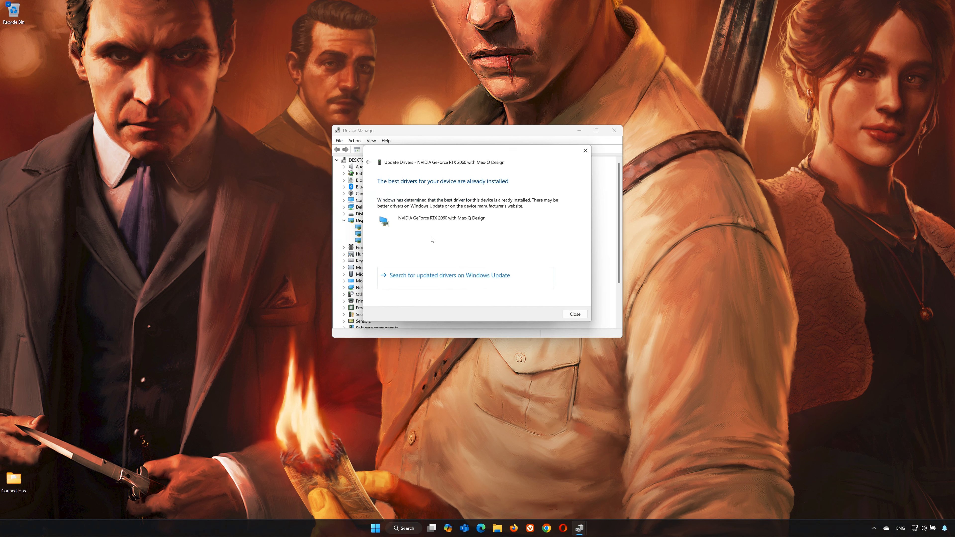
click(450, 282)
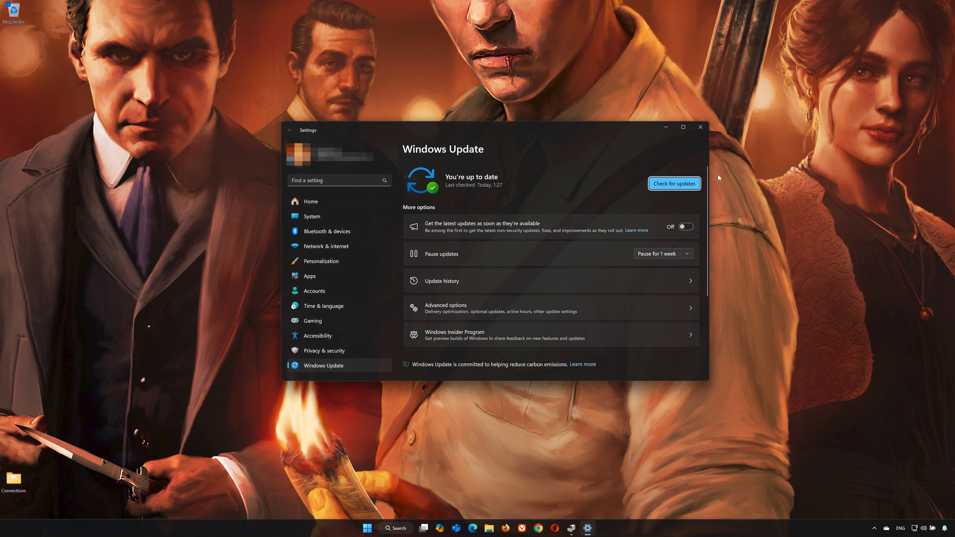
click(659, 188)
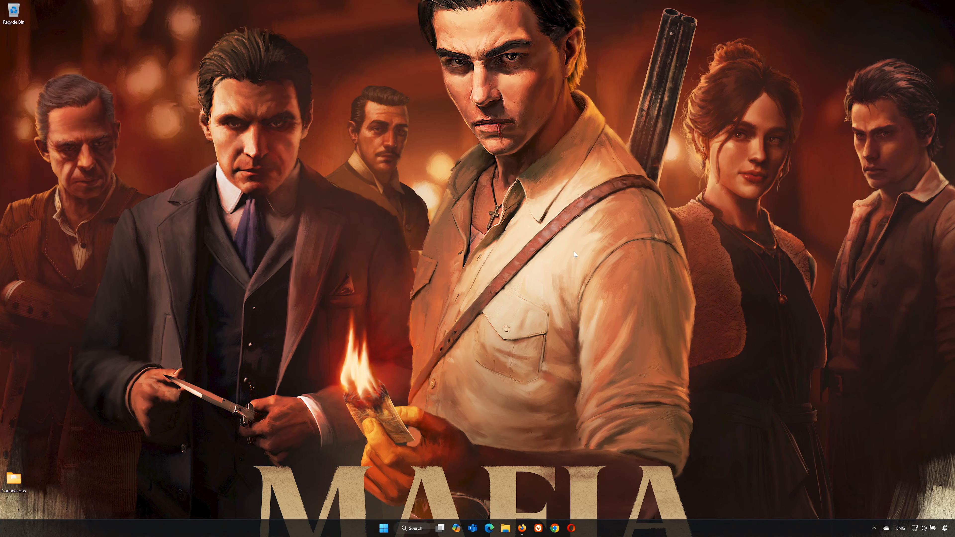
- Switch to Firefox, search Google for "nvidia app download" and open NVIDIA's official NVIDIA App page
click(522, 528)
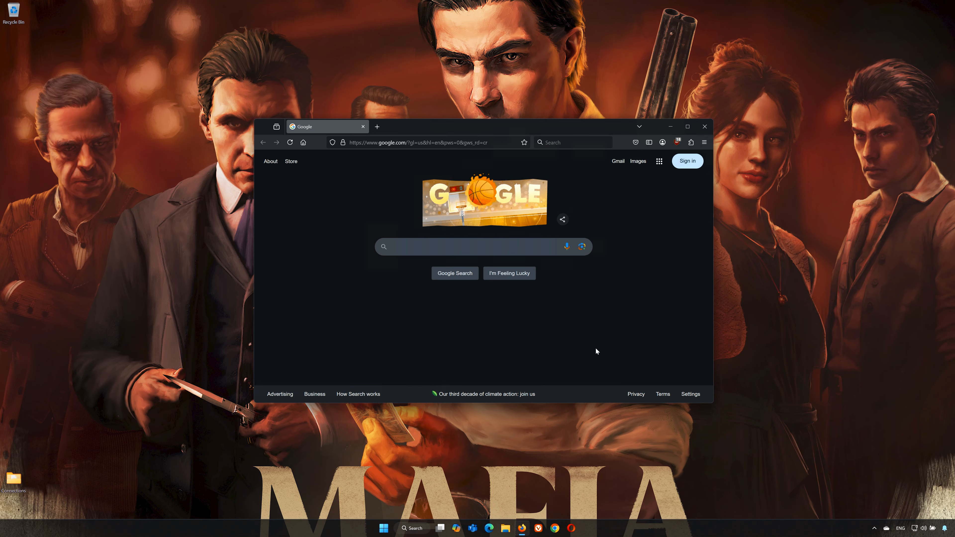
text(nvidi)
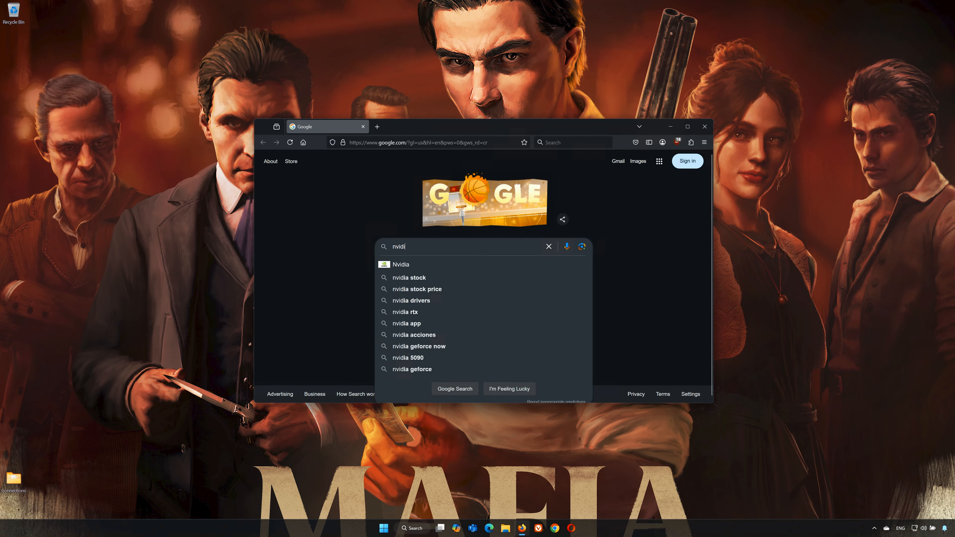
text(a app download)
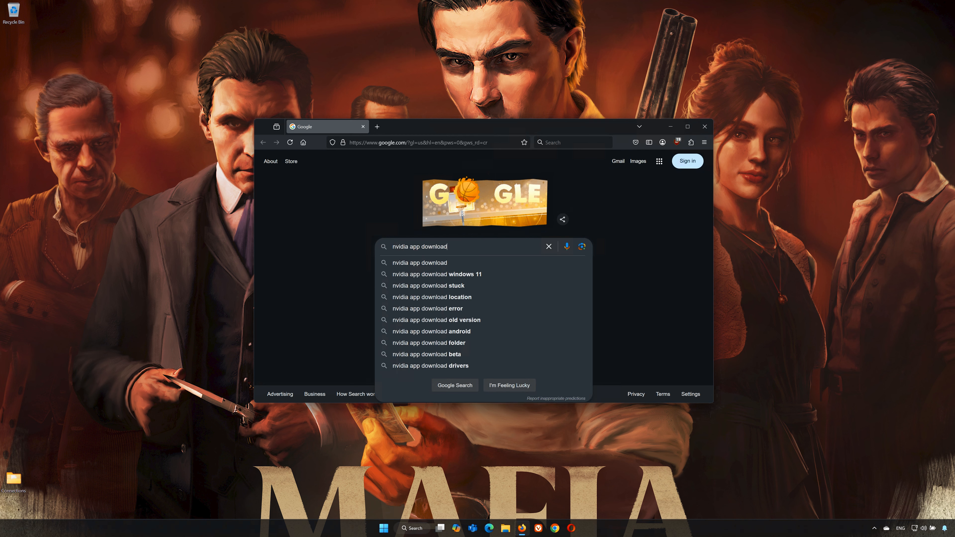
click(475, 265)
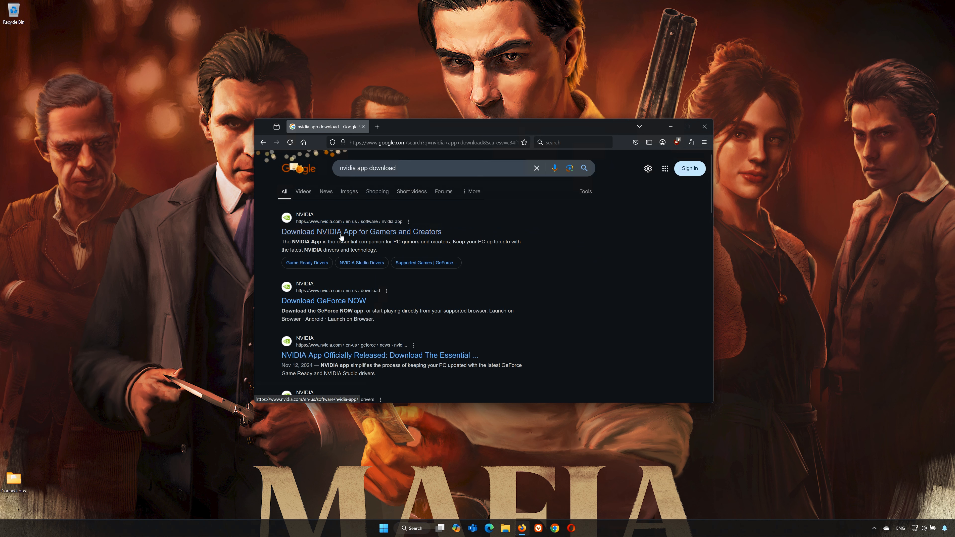
click(359, 232)
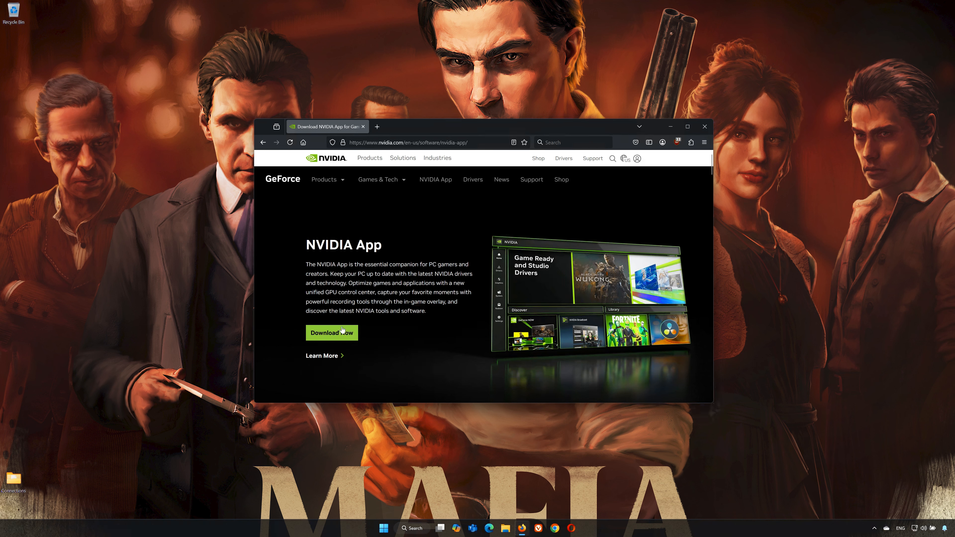
- Download the NVIDIA App installer and close the browser window
click(337, 334)
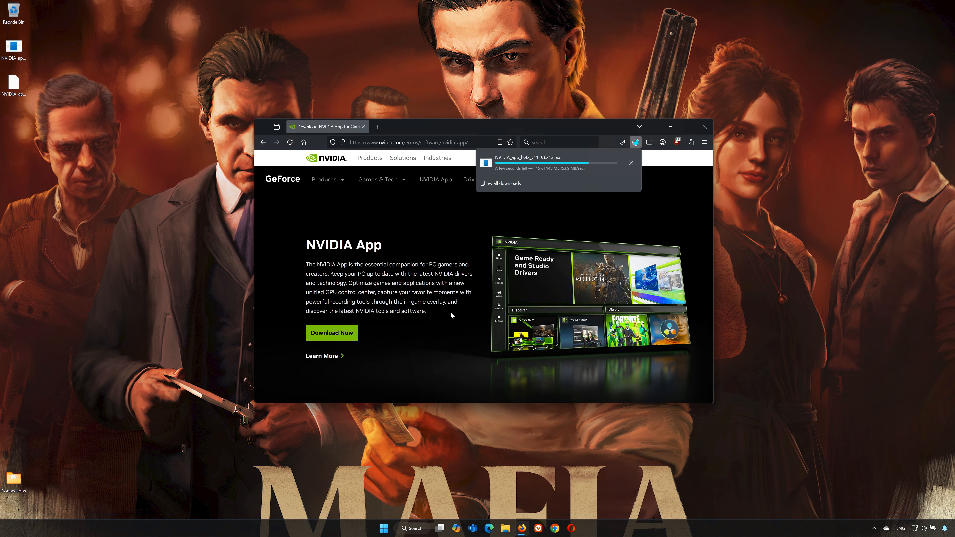
click(710, 126)
click(710, 127)
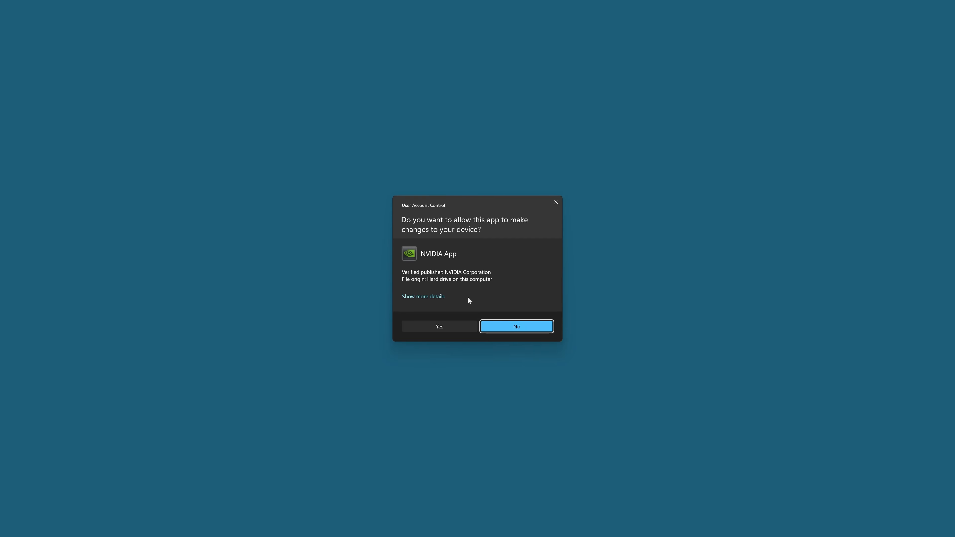
- Allow the NVIDIA App installer to run, accept its license terms to install it, and dismiss the release highlights
click(441, 326)
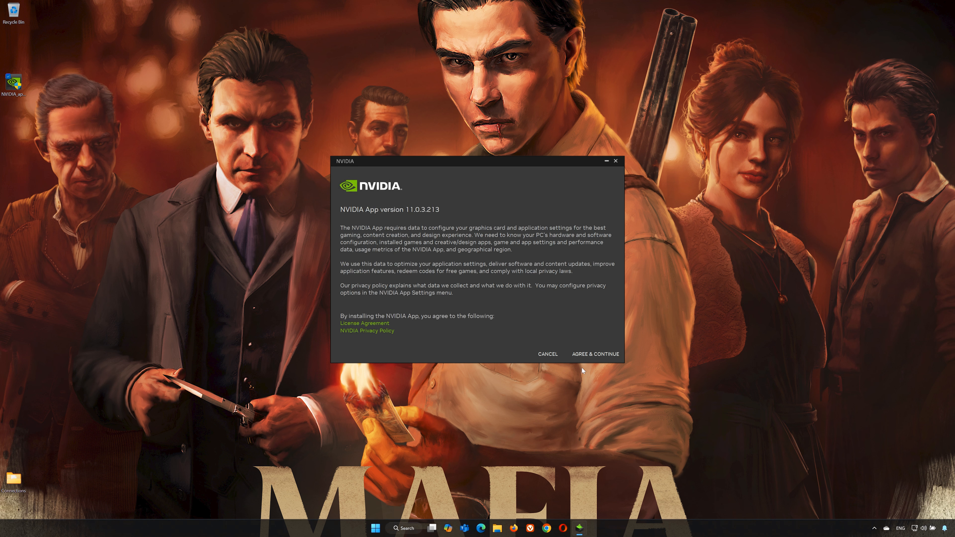
click(593, 357)
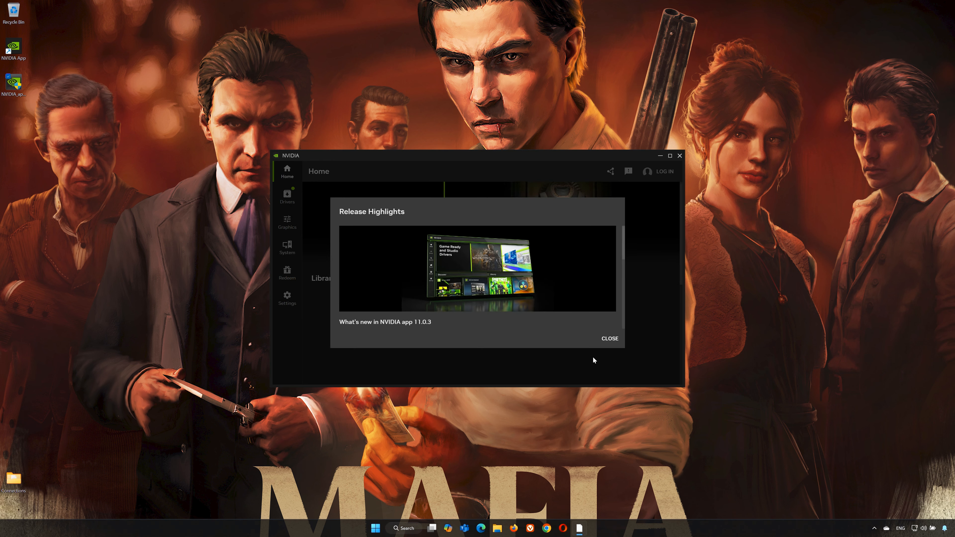
click(609, 338)
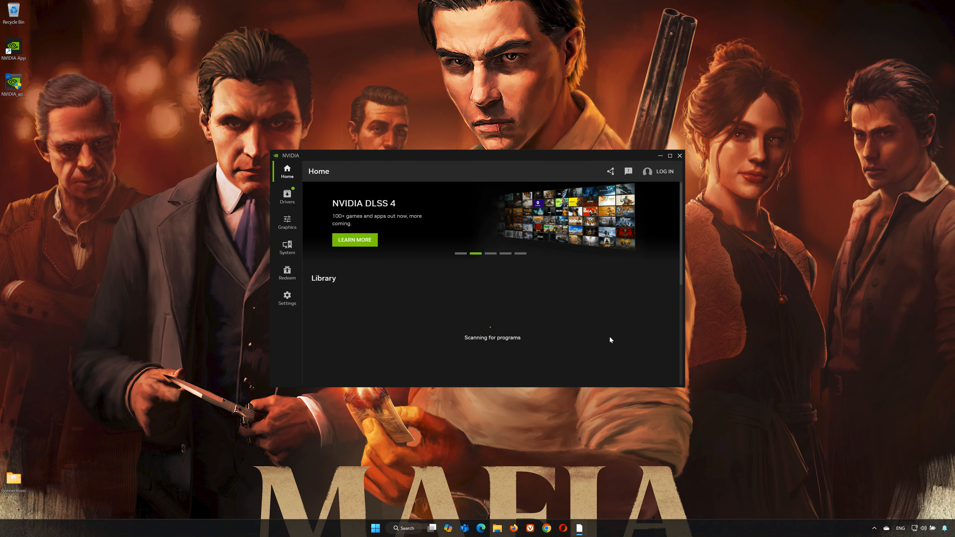
- Check for driver updates in the NVIDIA App and download GeForce Game Ready Driver version 572.83
click(287, 196)
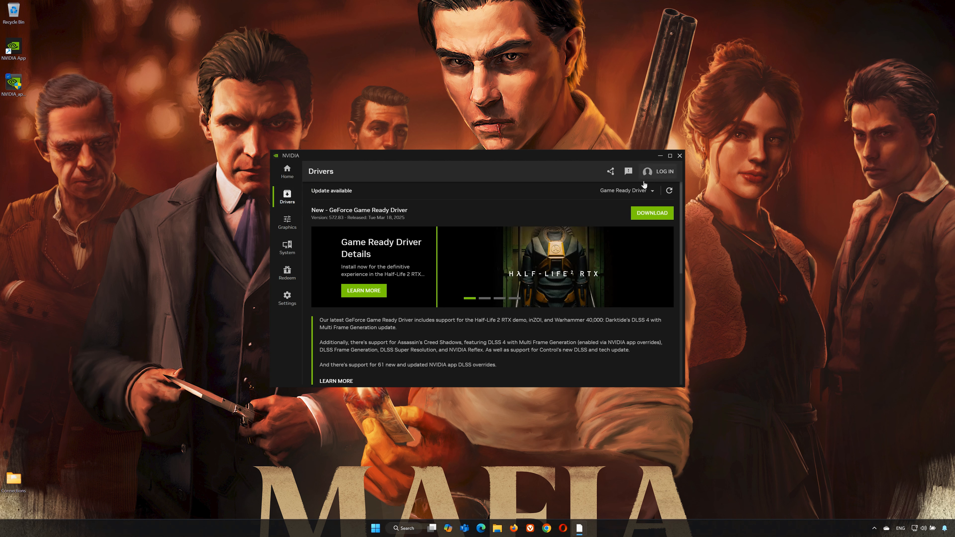
click(669, 191)
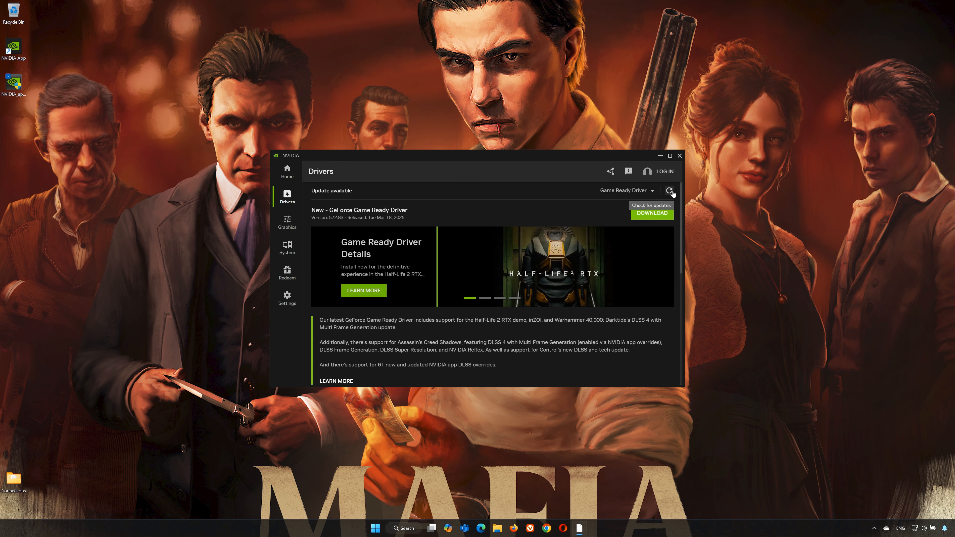
click(652, 213)
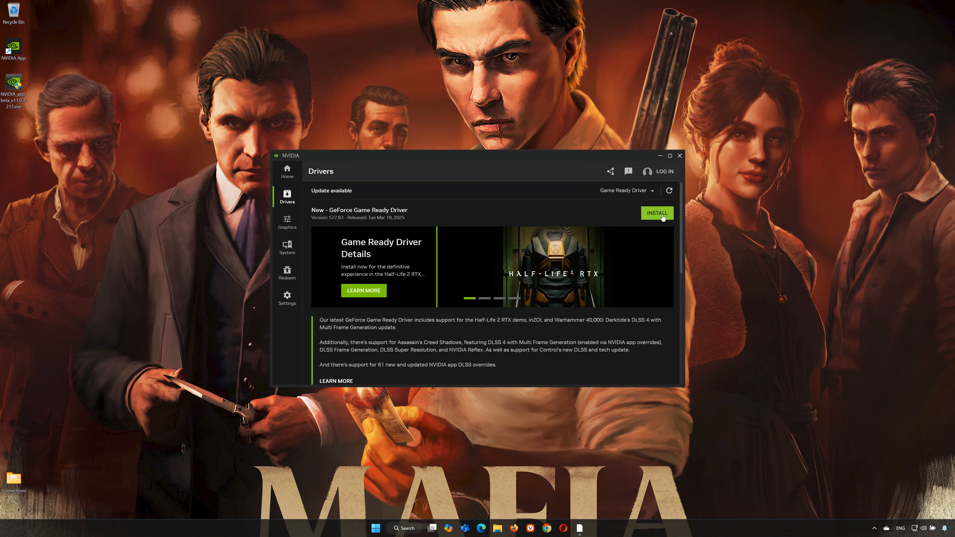
- Install the downloaded Game Ready Driver with the Express installation option and close the NVIDIA App
click(662, 215)
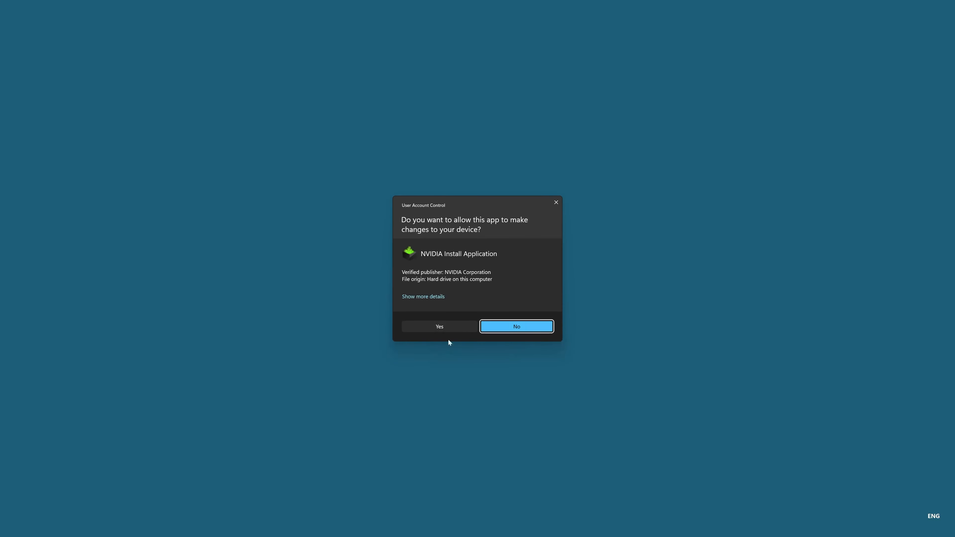
click(440, 326)
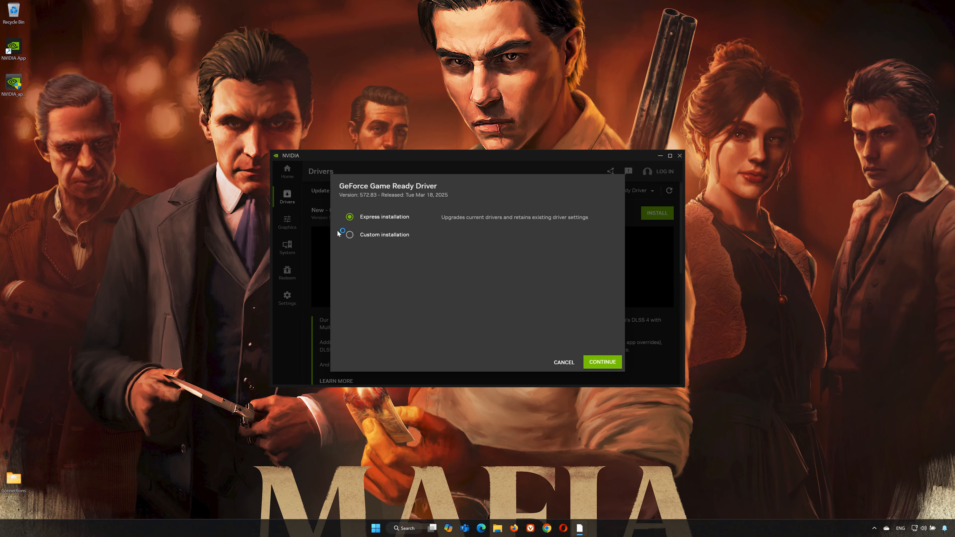
click(602, 362)
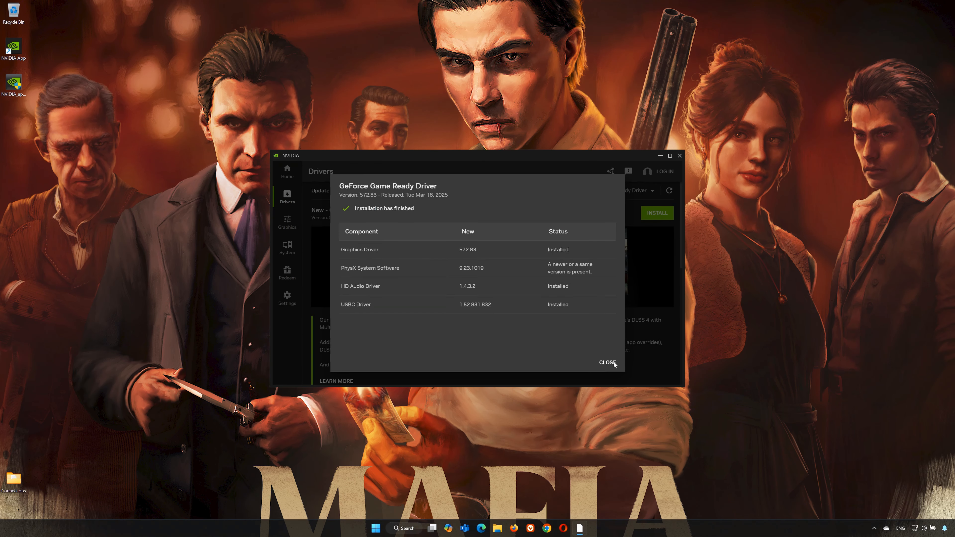
click(607, 363)
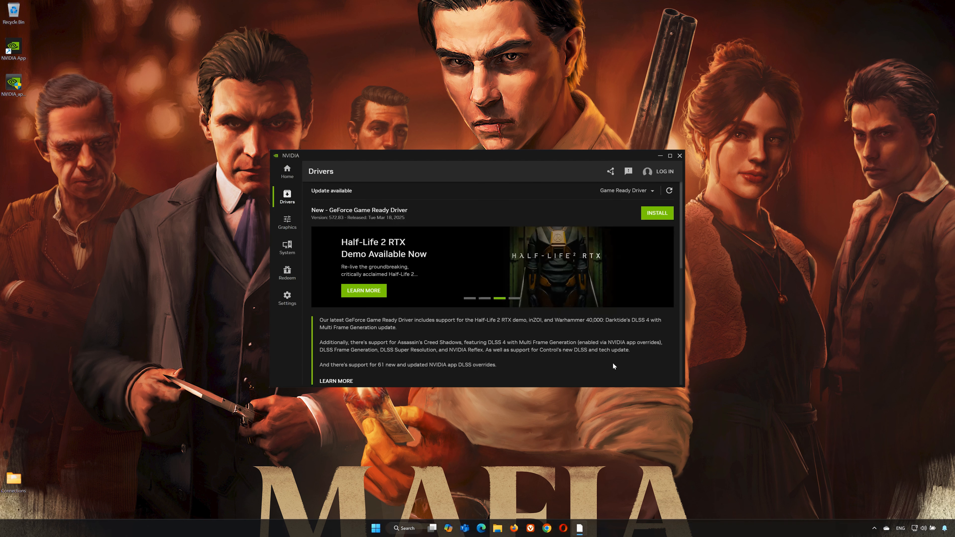
click(679, 156)
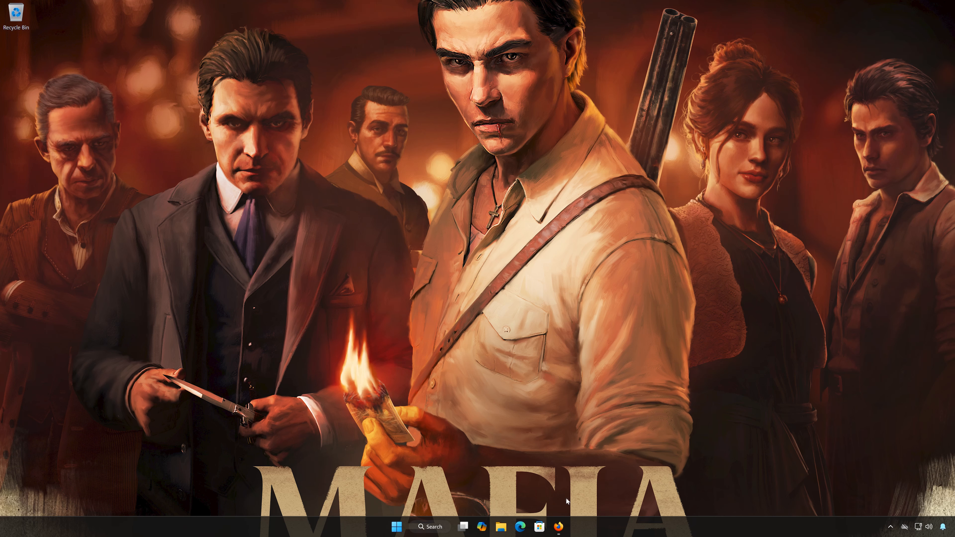
click(563, 527)
right_click(438, 132)
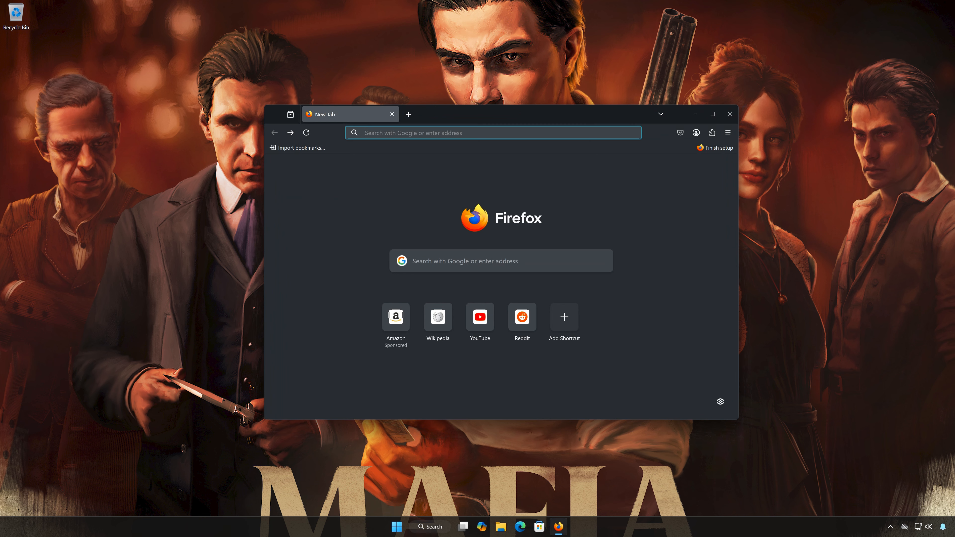
click(459, 210)
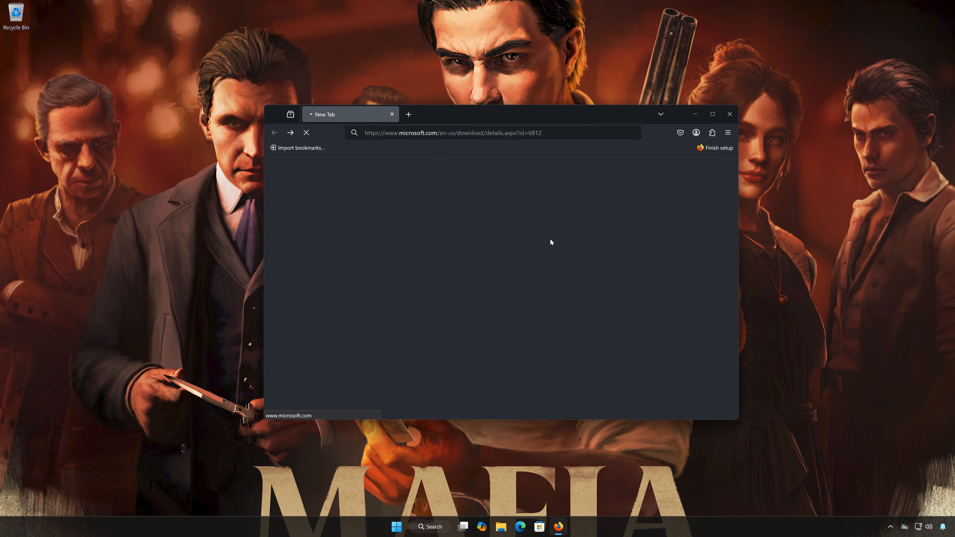
scroll(548, 268, down, 4)
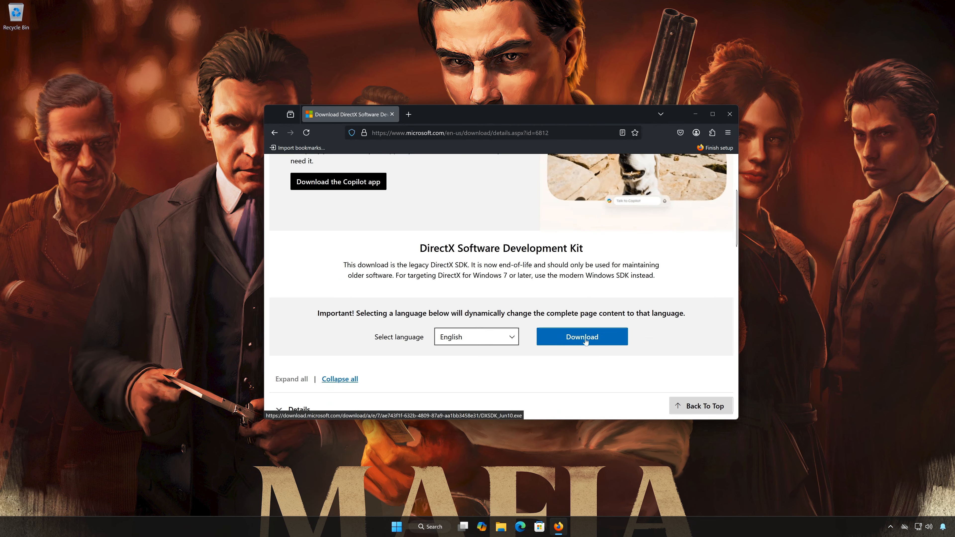
- Download the English DirectX SDK installer DXSDK_Jun10.exe, close Firefox, and launch the installer with permission to make changes to the device
click(582, 339)
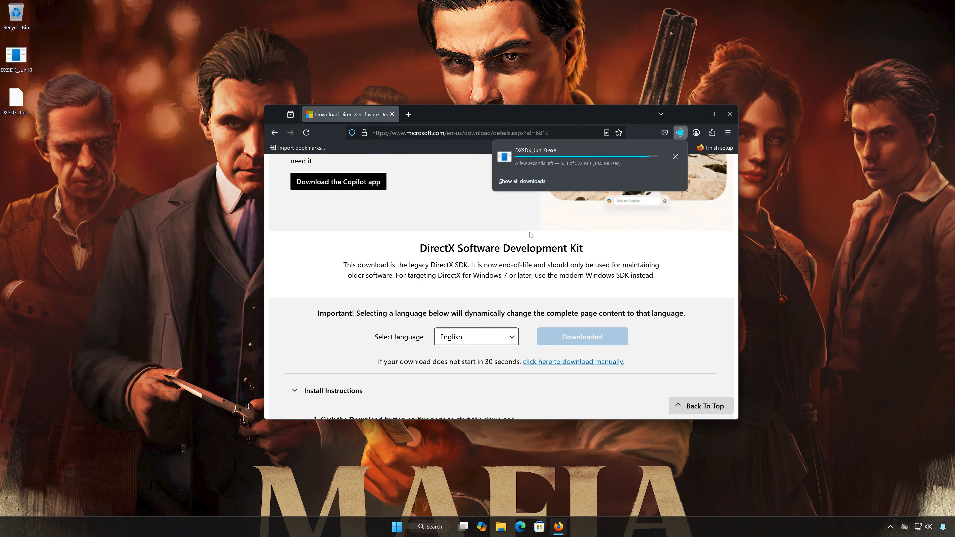
click(729, 114)
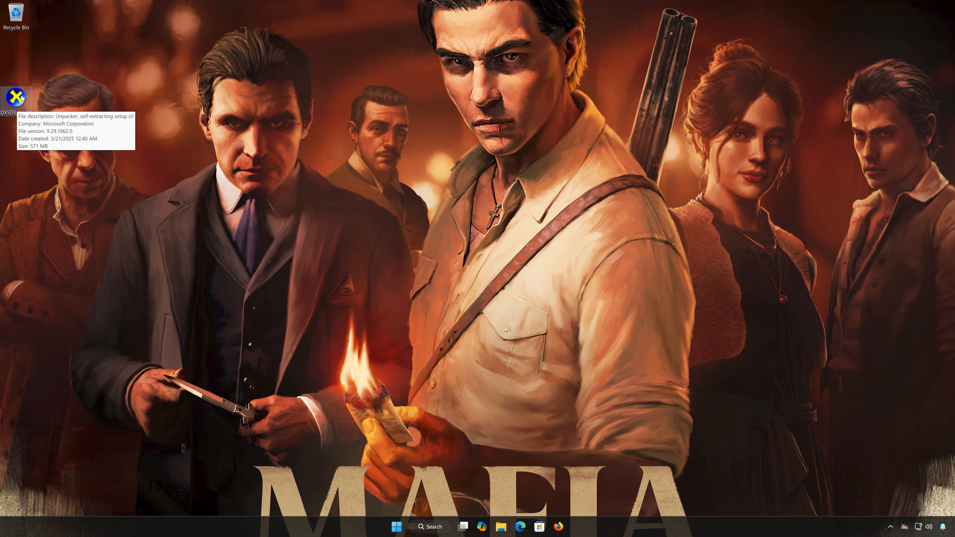
double_click(18, 104)
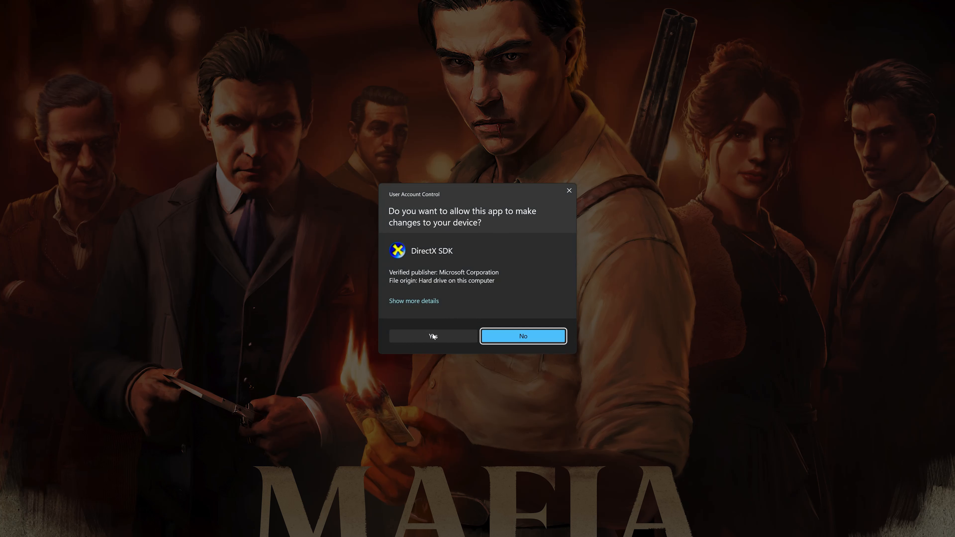
click(433, 338)
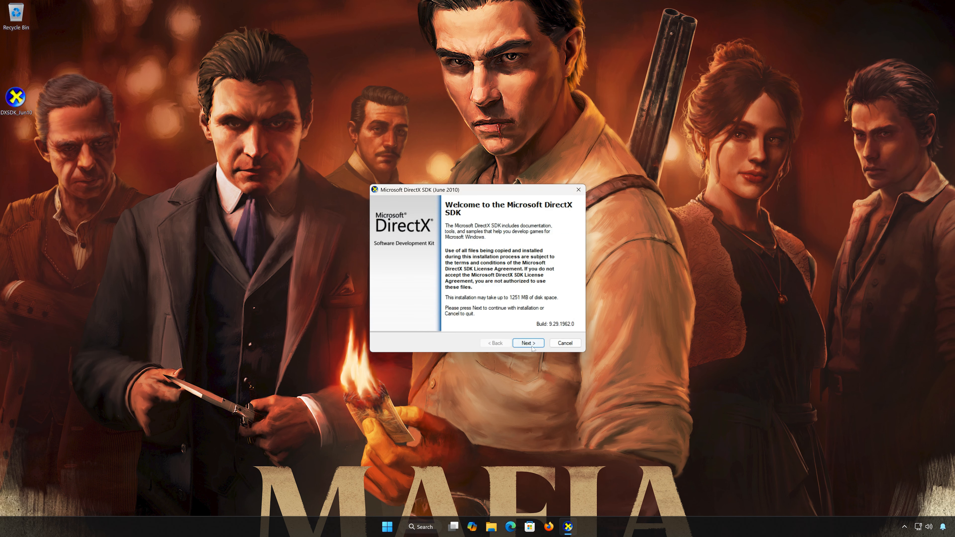
- Accept the DirectX SDK license agreement and decline participation in the Customer Experience Improvement Program
click(528, 343)
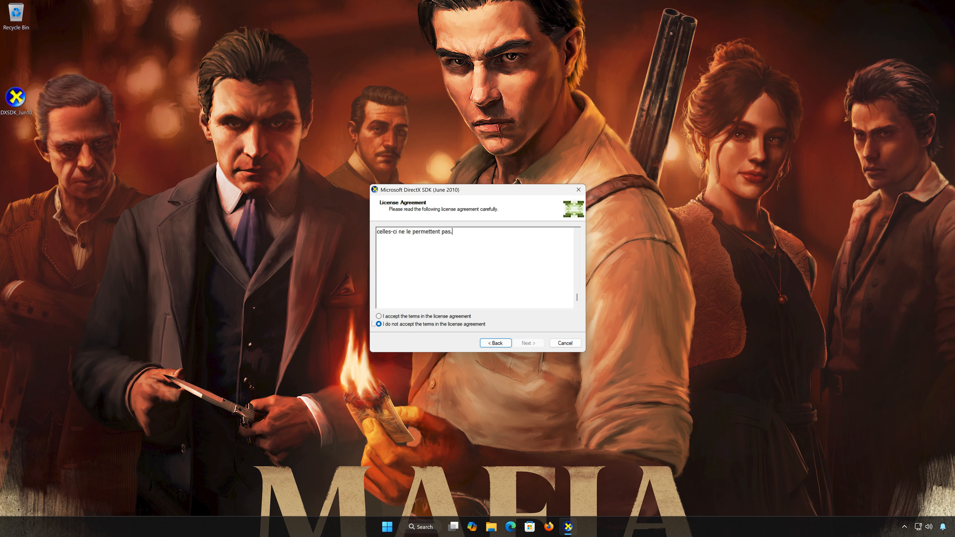
click(380, 316)
click(541, 344)
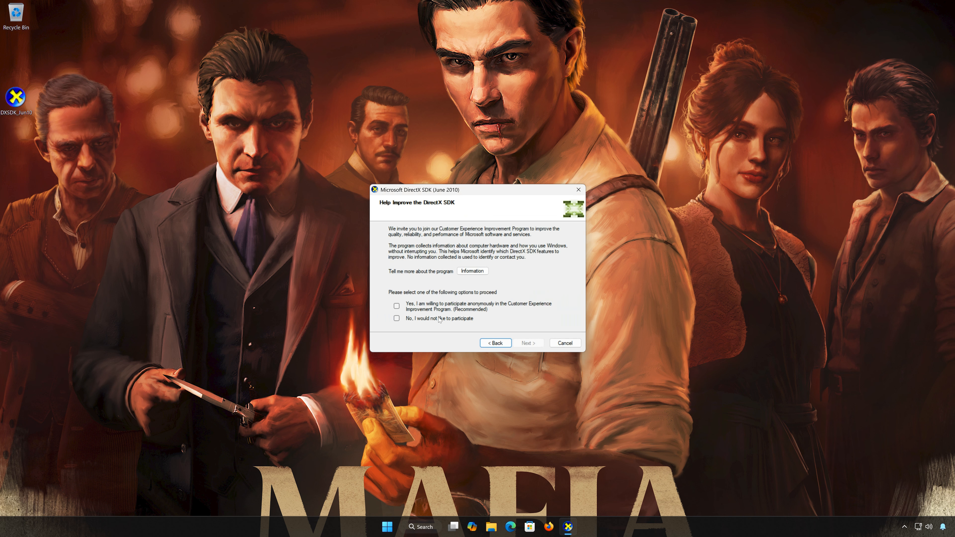
click(415, 321)
click(533, 345)
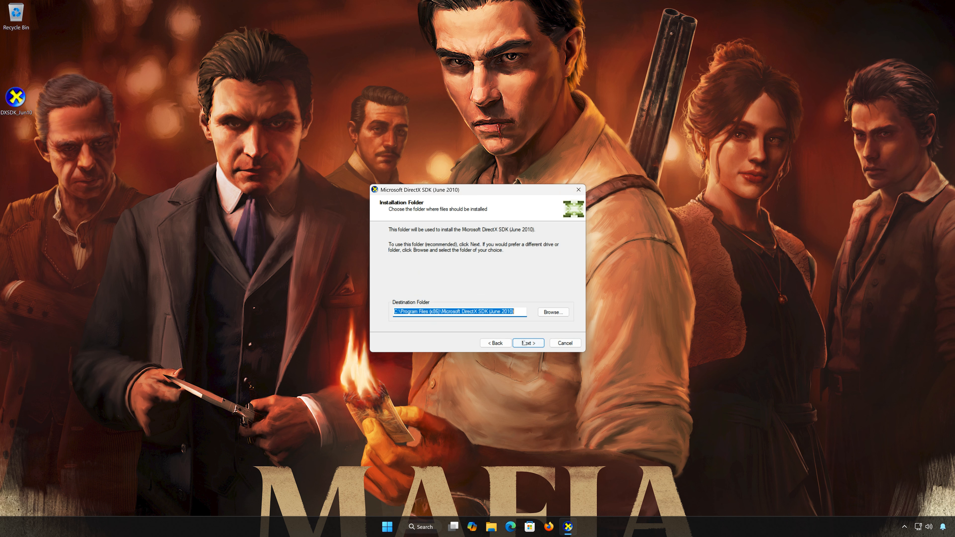
- Install the DirectX SDK in the default destination folder with the default program features and finish the setup
click(528, 344)
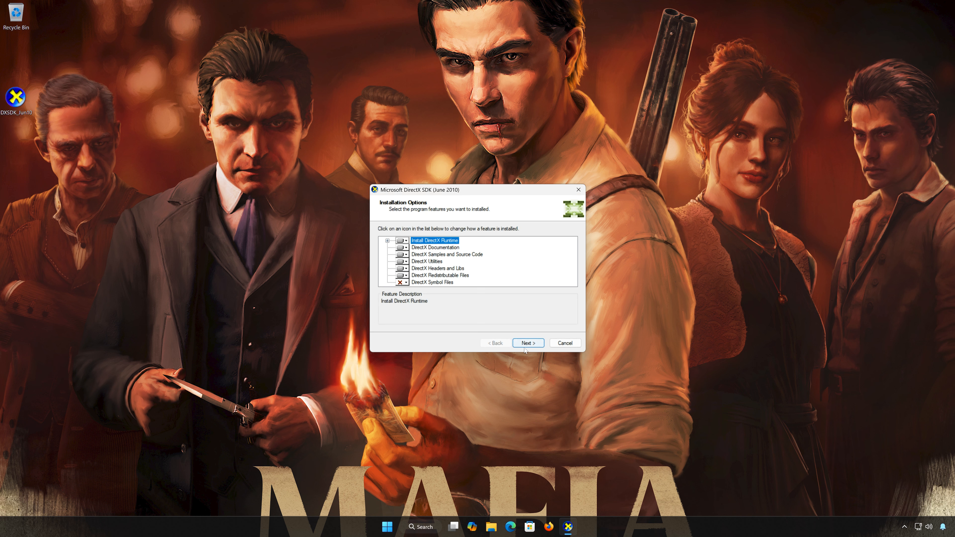
click(527, 344)
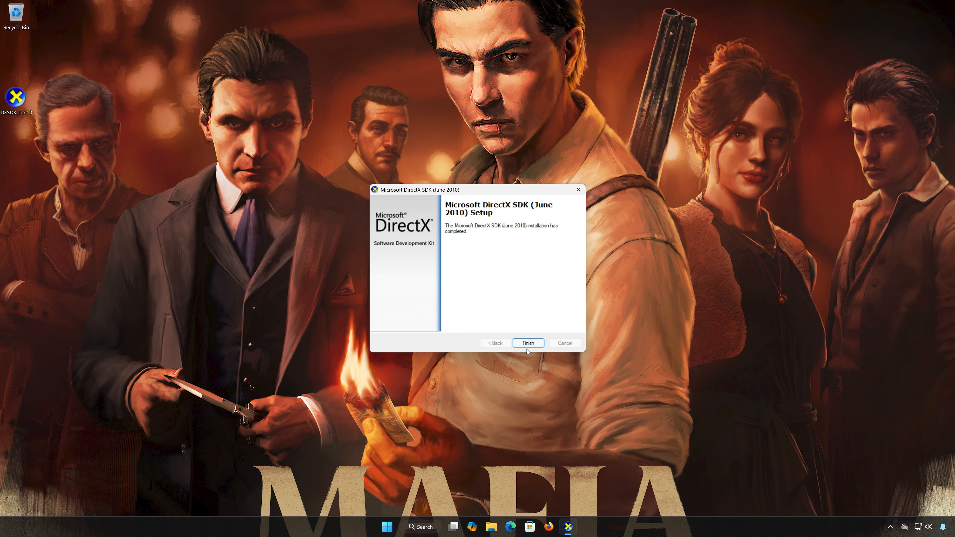
click(526, 344)
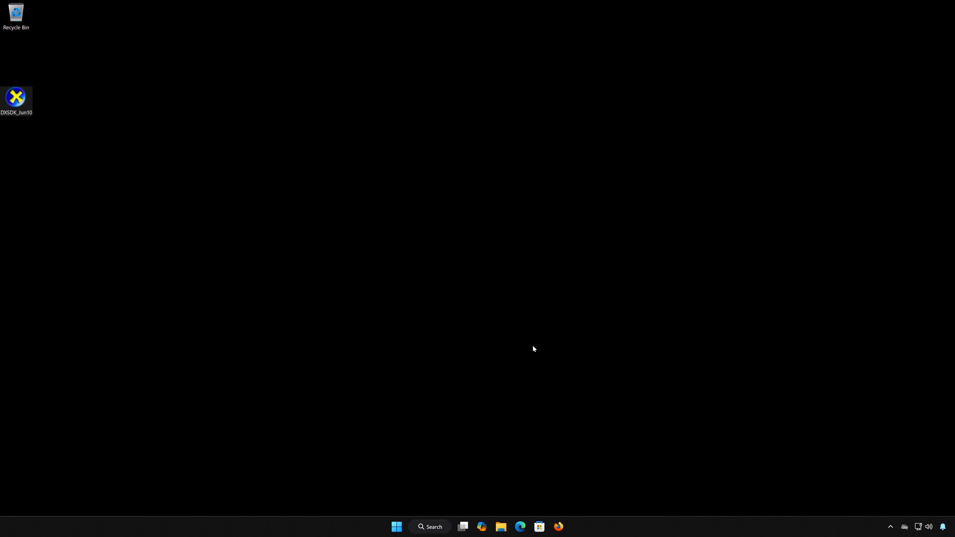
- Restart the computer
click(396, 526)
click(586, 496)
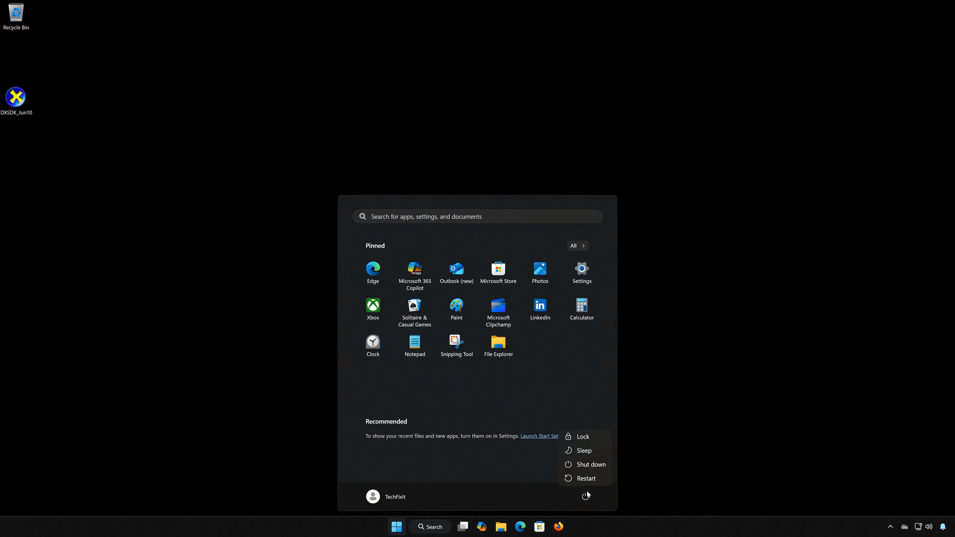
click(590, 477)
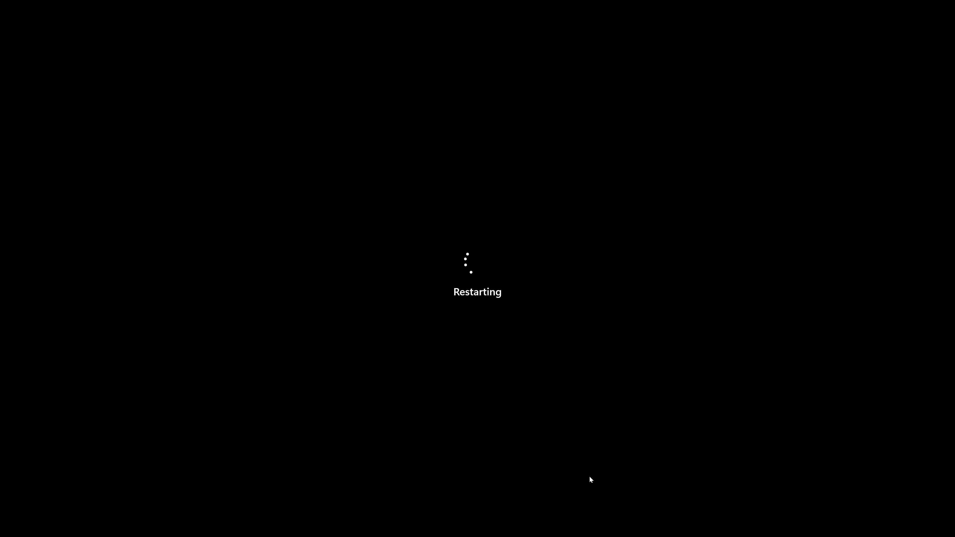